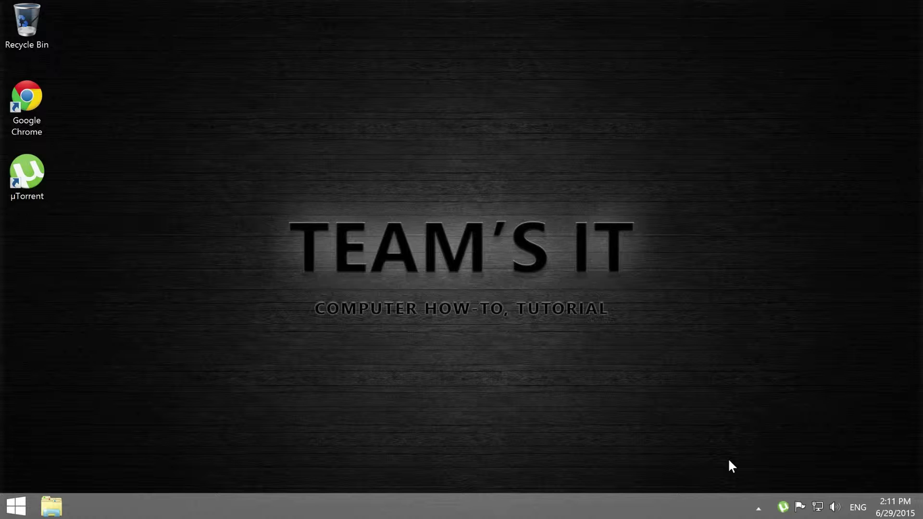
- Open the µTorrent window, go to its advanced preferences and set bt.enable_pulse to false
click(783, 507)
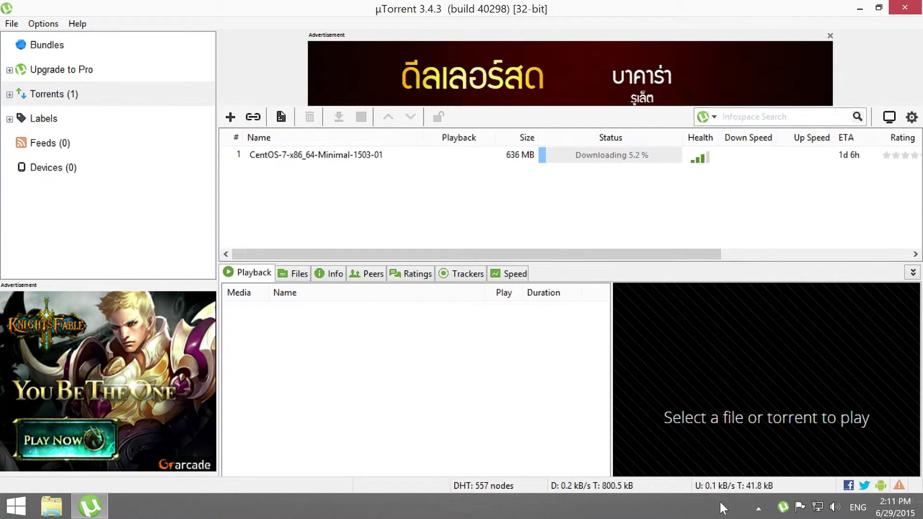
click(57, 28)
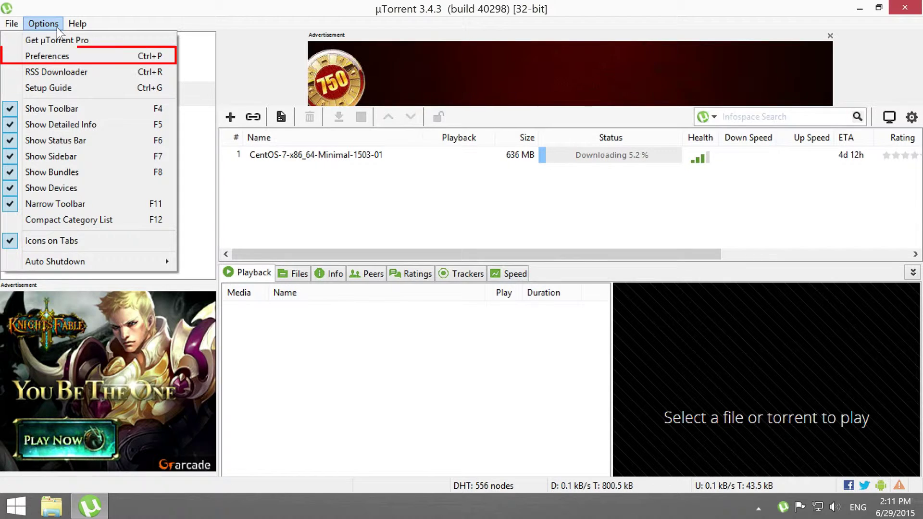
click(77, 54)
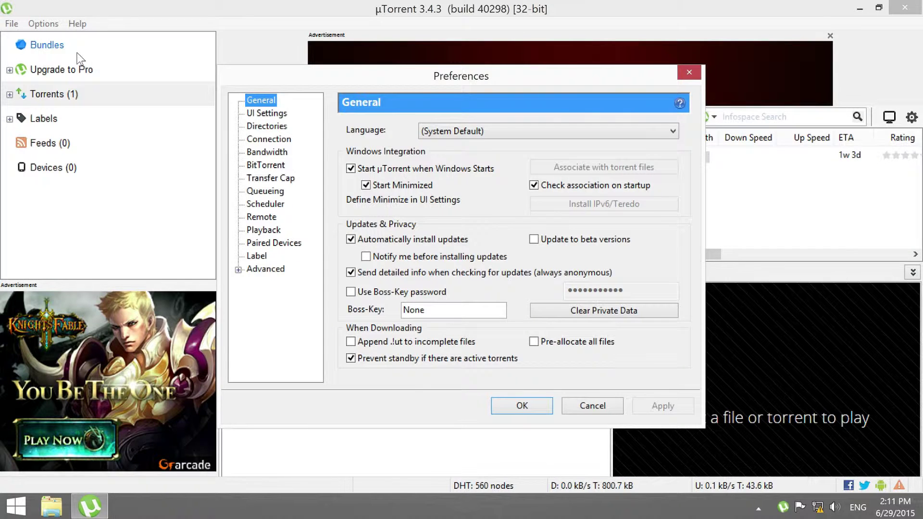
click(272, 275)
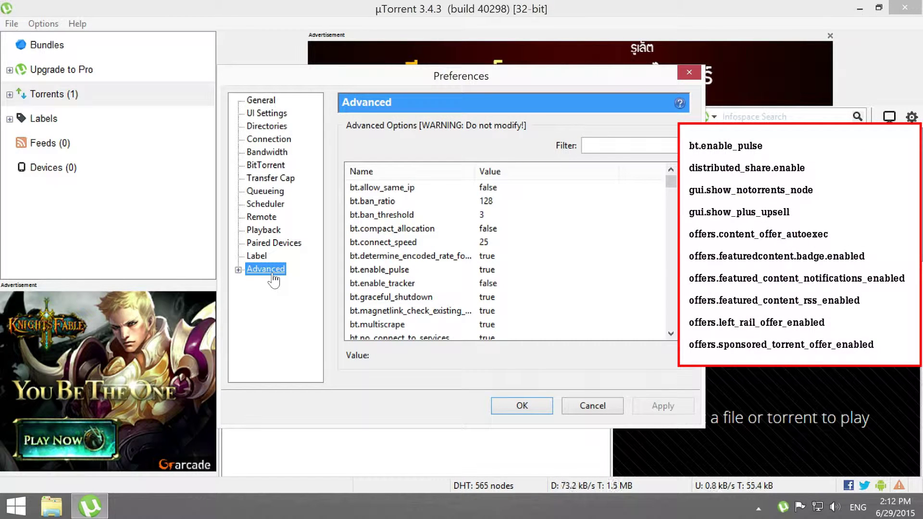
click(504, 272)
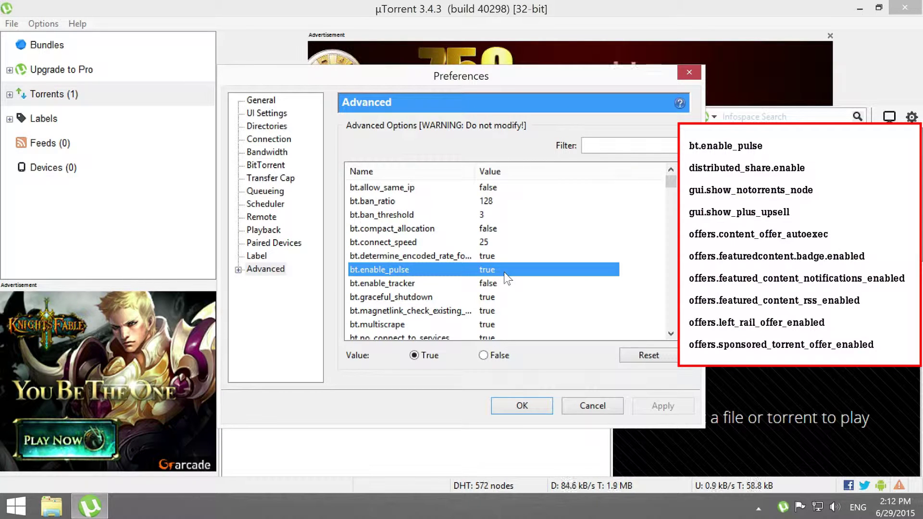
click(495, 356)
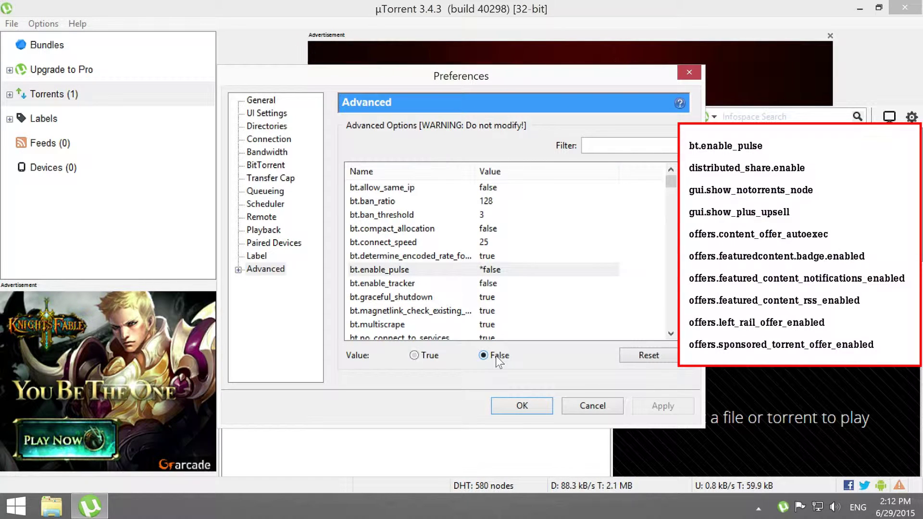
- Check the values of distributed_share.enable and gui.show_notorrents_node, and set gui.show_plus_upsell to false
scroll(657, 207, down, 10)
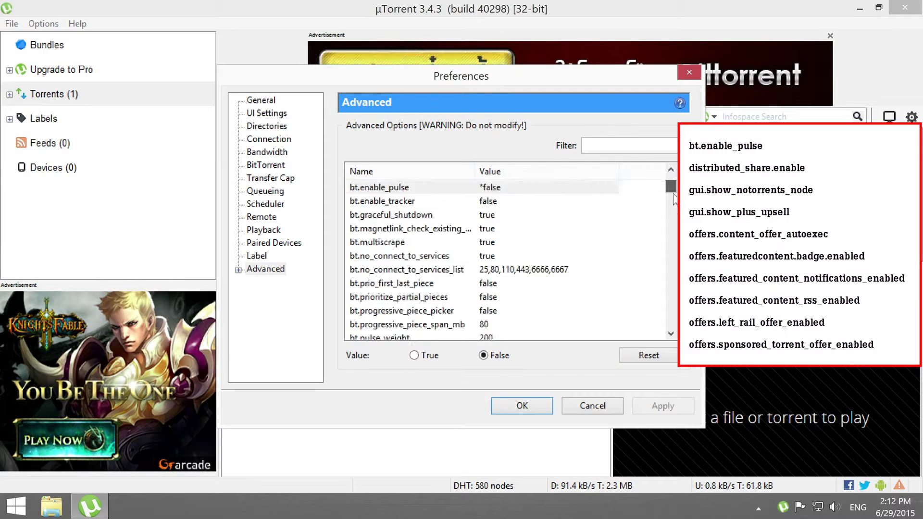
scroll(520, 284, down, 8)
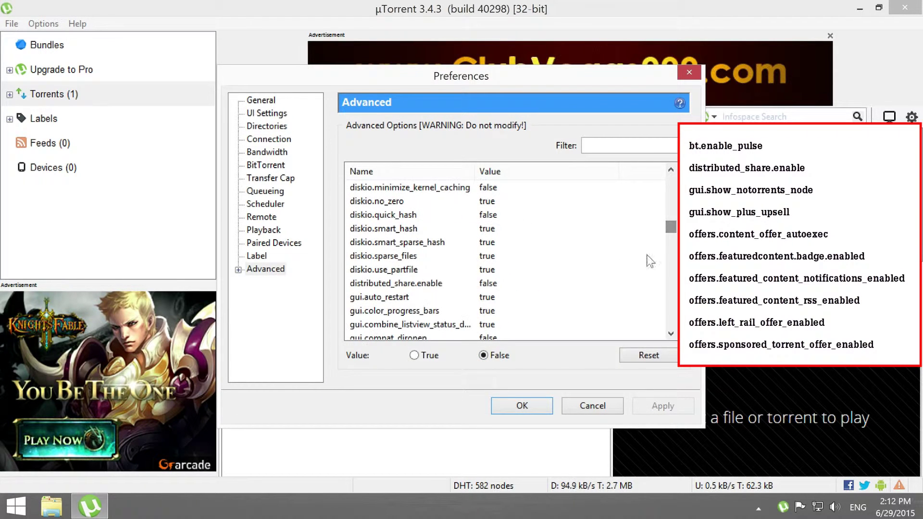
click(519, 284)
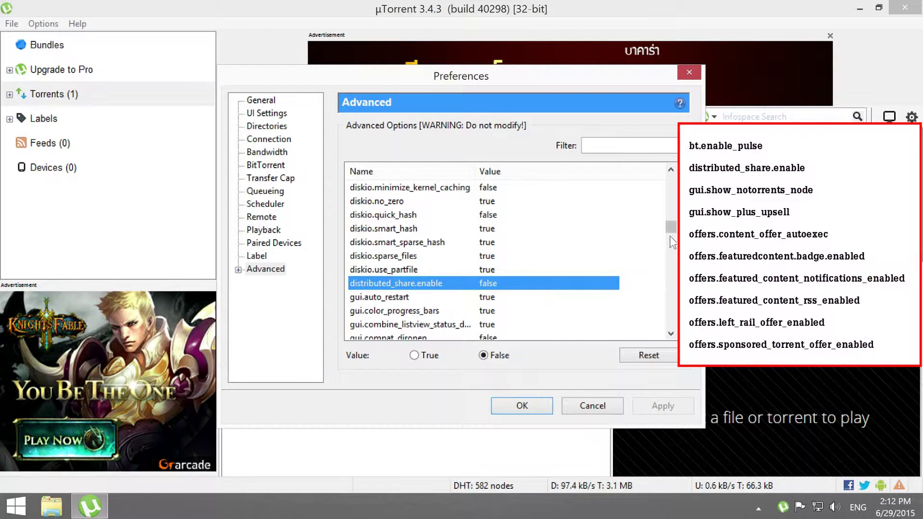
drag(671, 227, 673, 245)
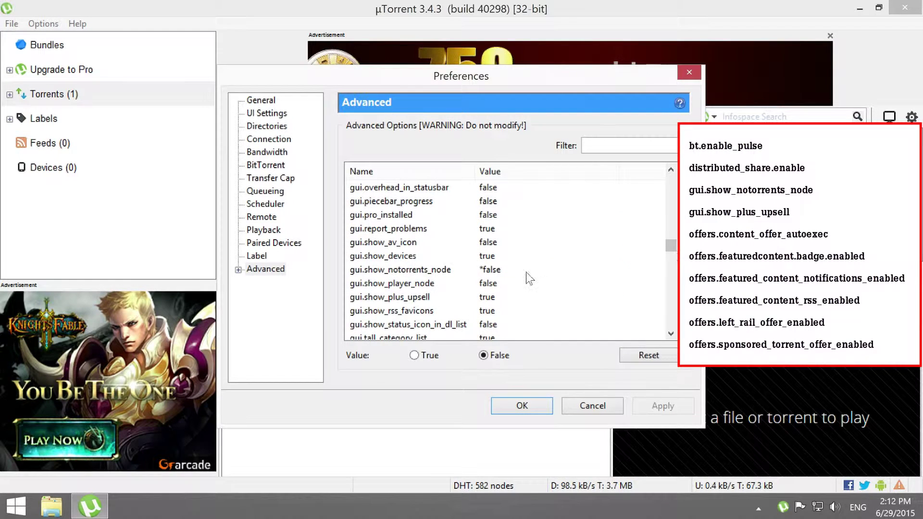
click(526, 270)
click(523, 297)
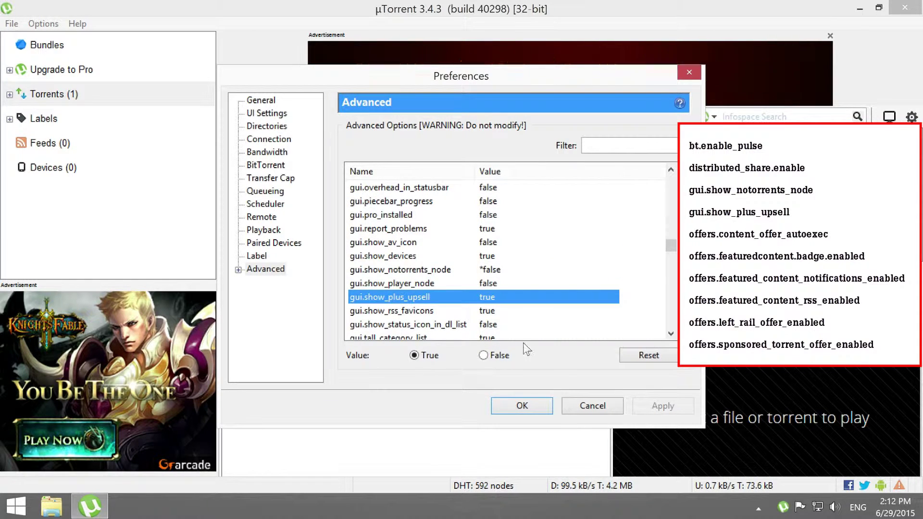
click(484, 356)
- Check offers.content_offer_autoexec and the offers.featured_content badge, notifications and rss enabled options, widening the name column to read them in full
drag(671, 253, 672, 296)
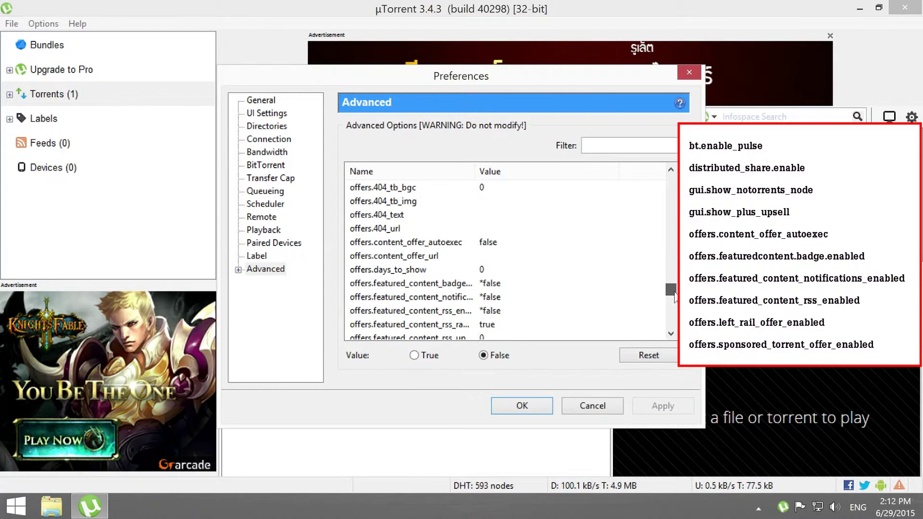
click(522, 229)
click(524, 270)
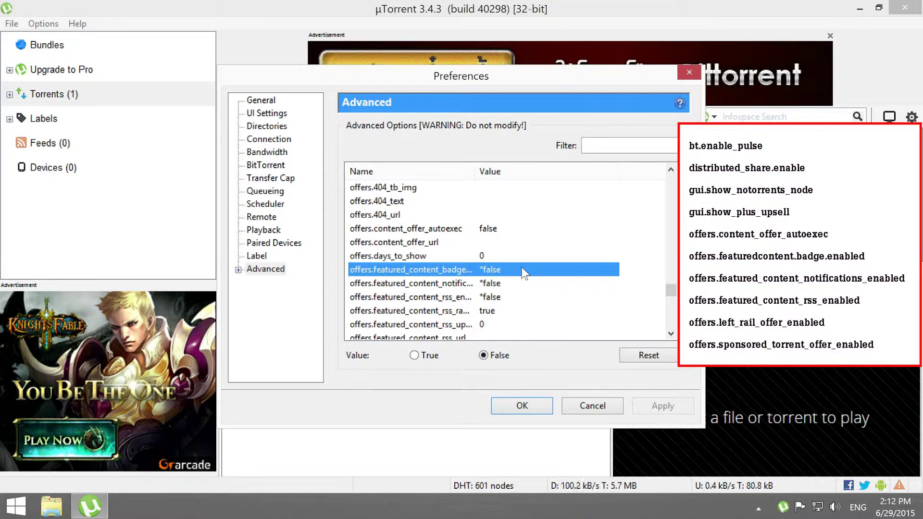
drag(474, 171, 534, 179)
click(577, 281)
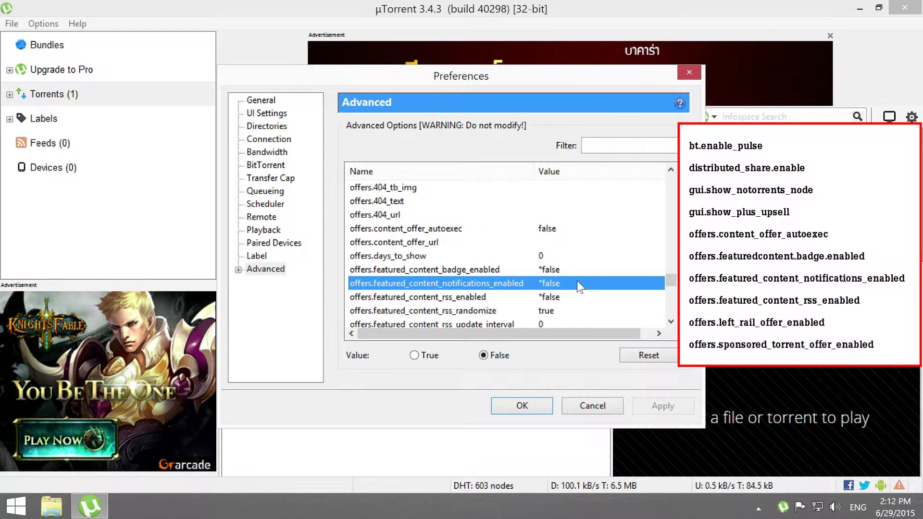
click(577, 298)
- Set offers.left_rail_offer_enabled and offers.sponsored_torrent_offer_enabled to false and save the preferences
scroll(577, 298, down, 2)
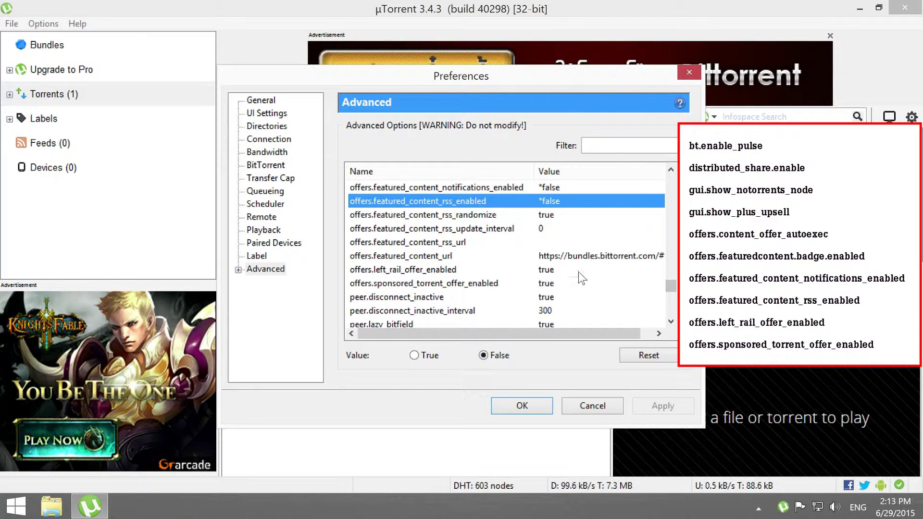
click(579, 272)
click(504, 354)
click(571, 284)
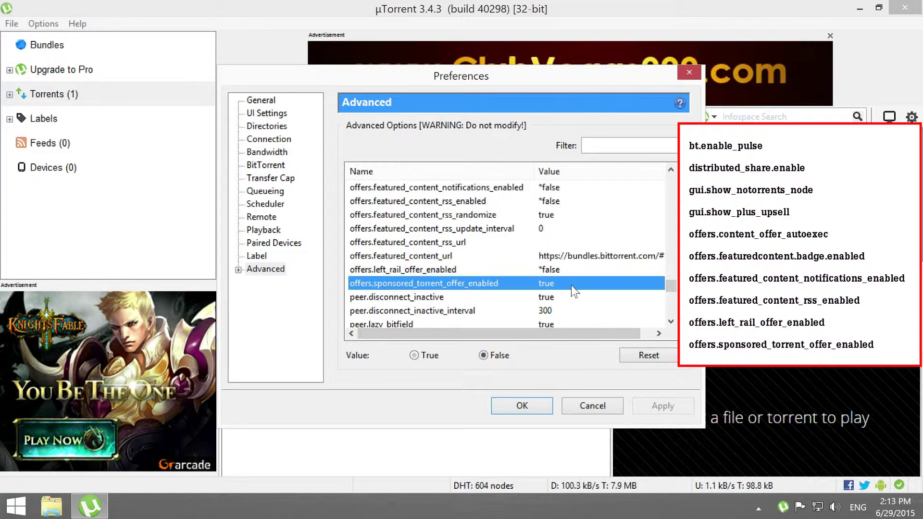
click(505, 355)
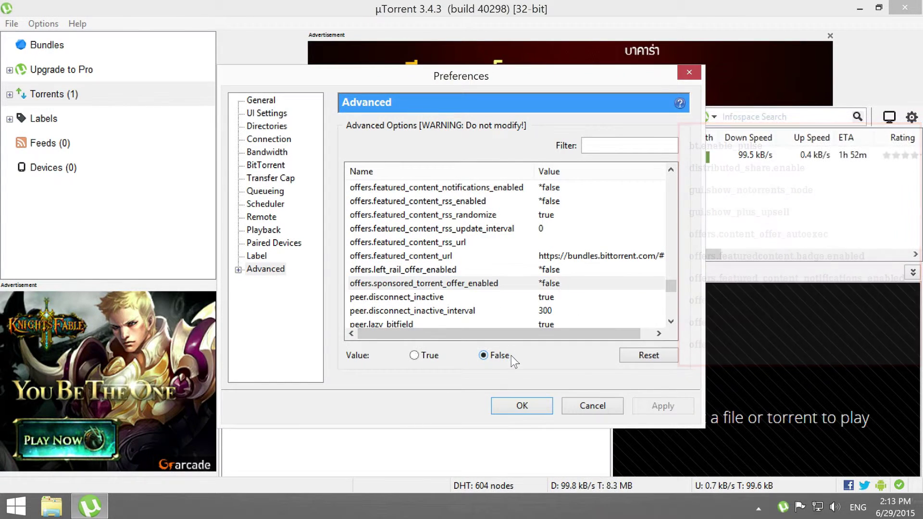
click(548, 409)
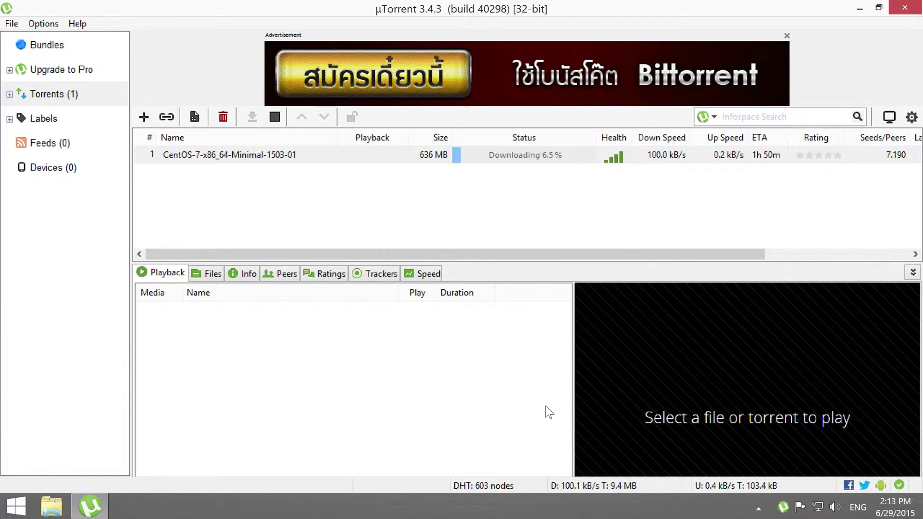
- Open the preferences with the hidden advanced options revealed and set gui.show_gate_notify to false
click(59, 27)
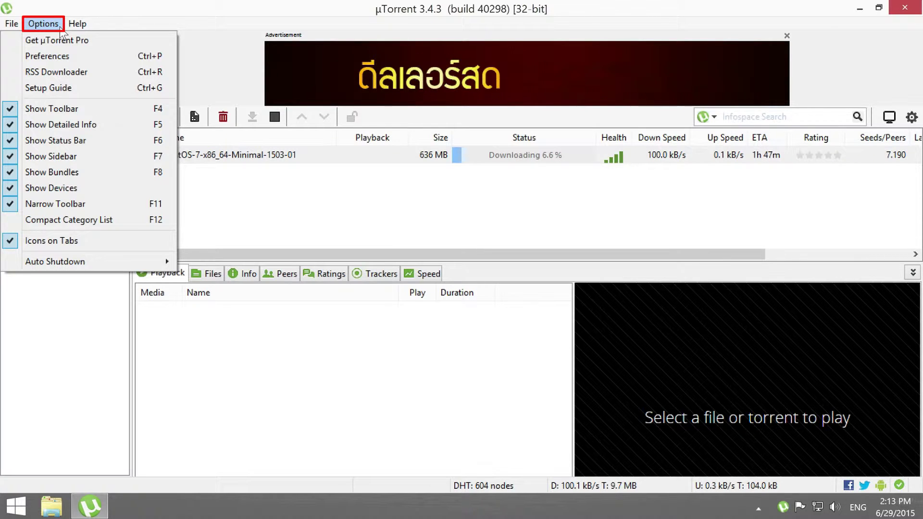
key(shift+F2)
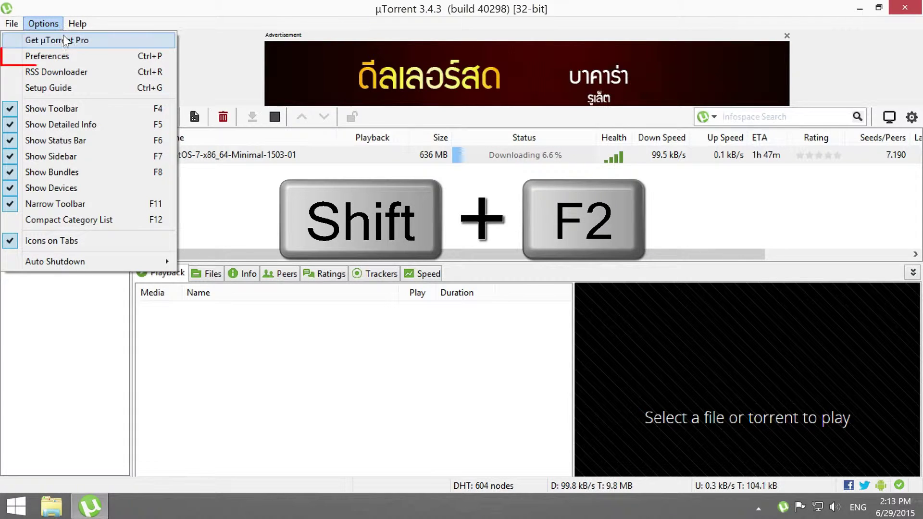
click(84, 56)
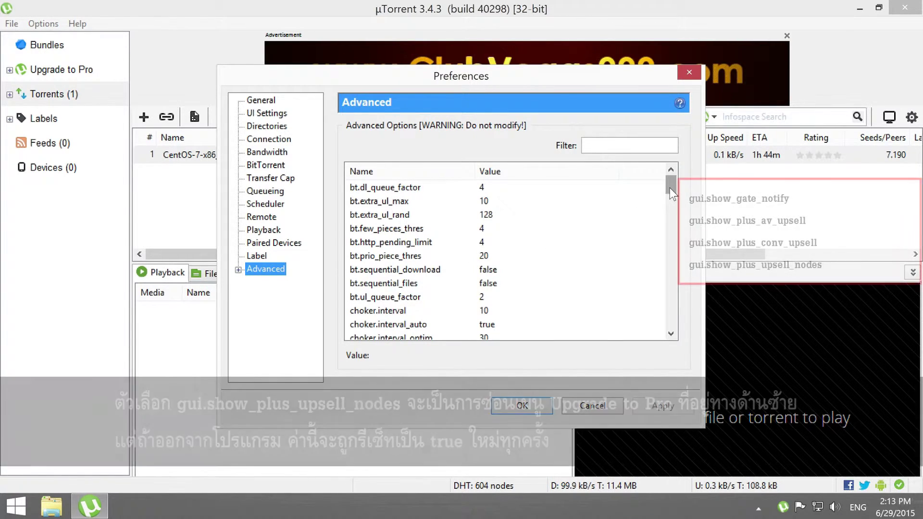
drag(668, 189, 673, 227)
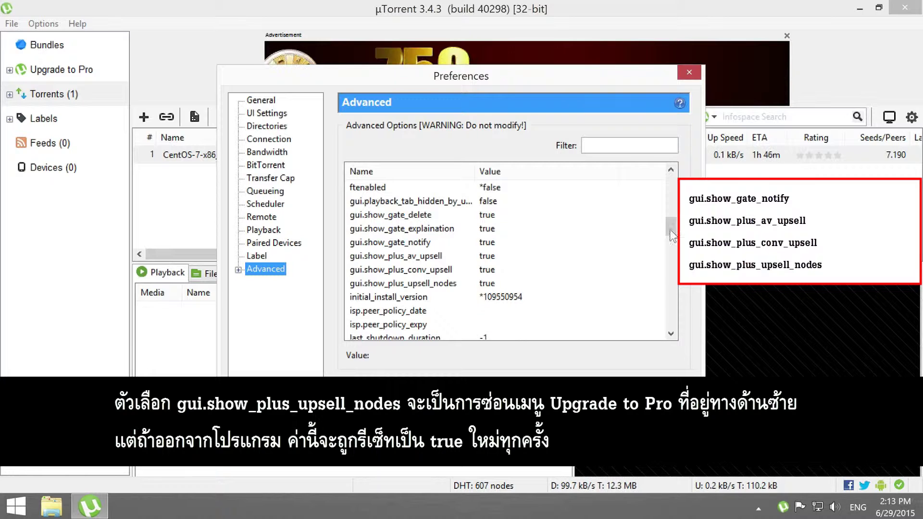
click(519, 244)
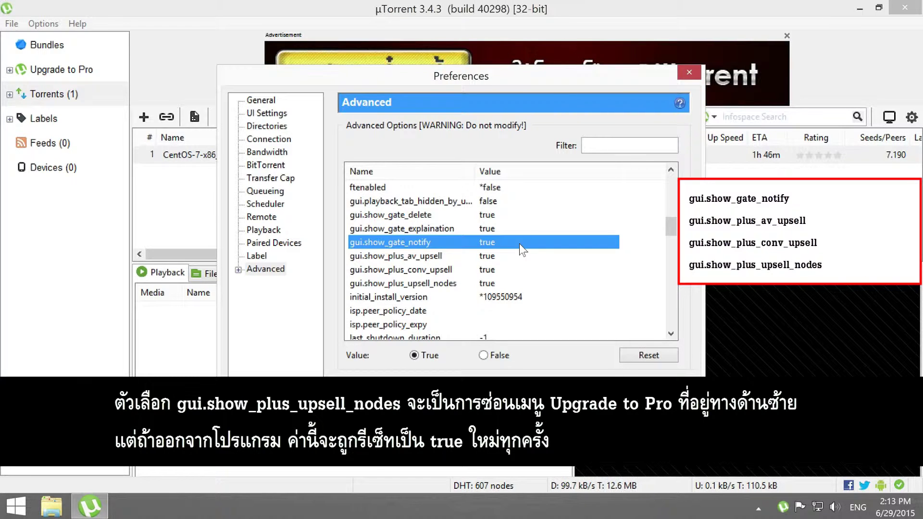
click(500, 355)
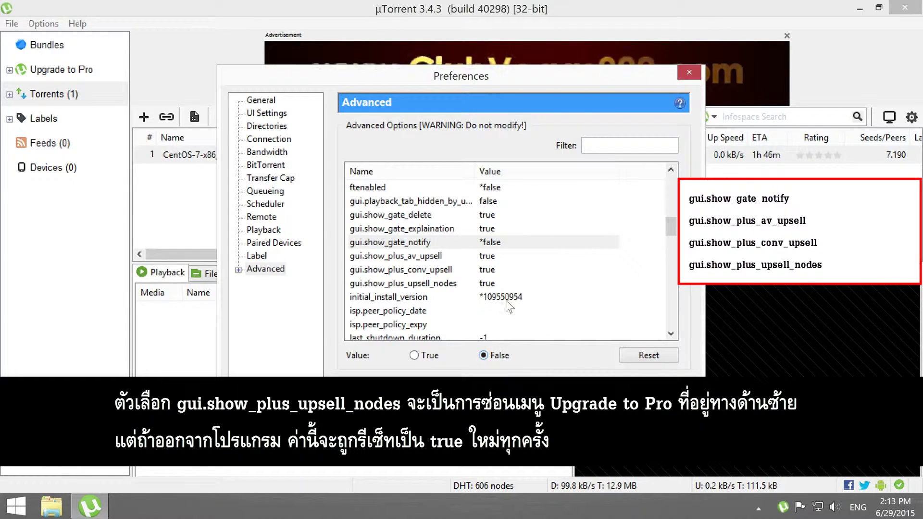
- Set gui.show_plus_av_upsell, gui.show_plus_conv_upsell and gui.show_plus_upsell_nodes to false and save the preferences
click(504, 261)
click(504, 355)
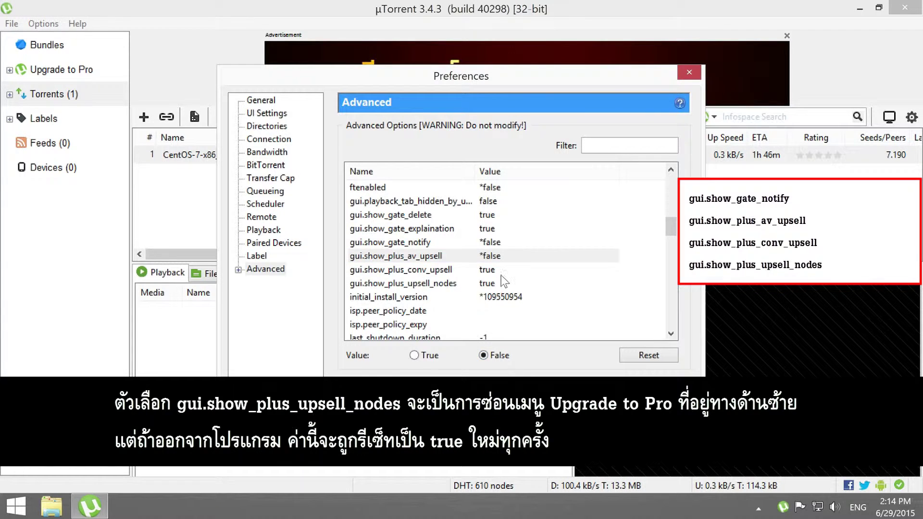
click(501, 275)
click(500, 356)
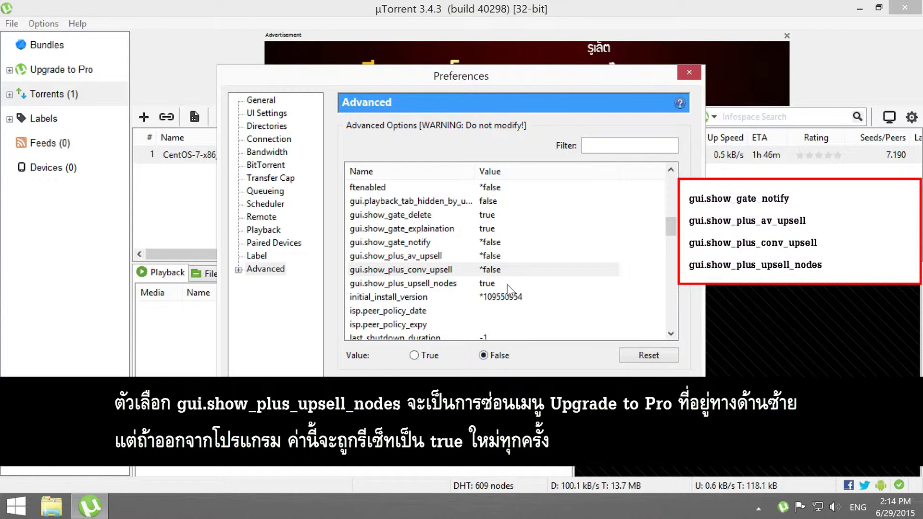
click(509, 287)
click(506, 354)
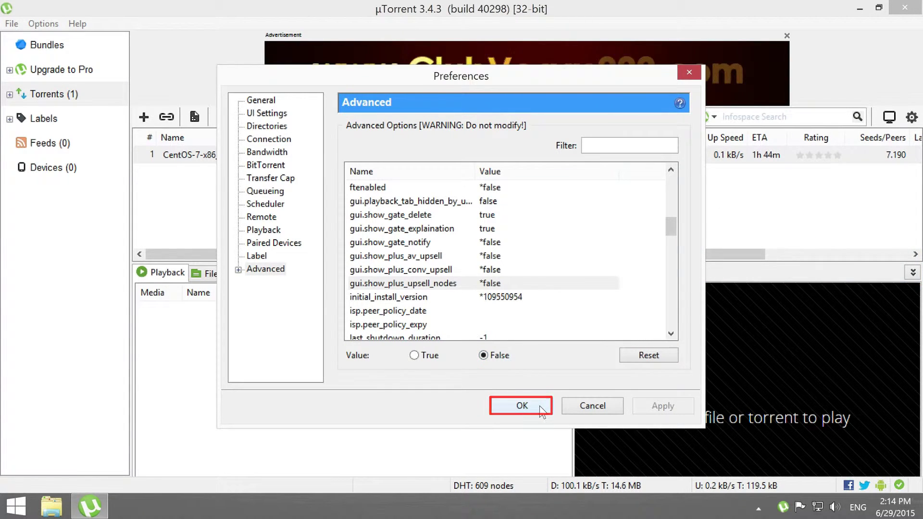
click(539, 406)
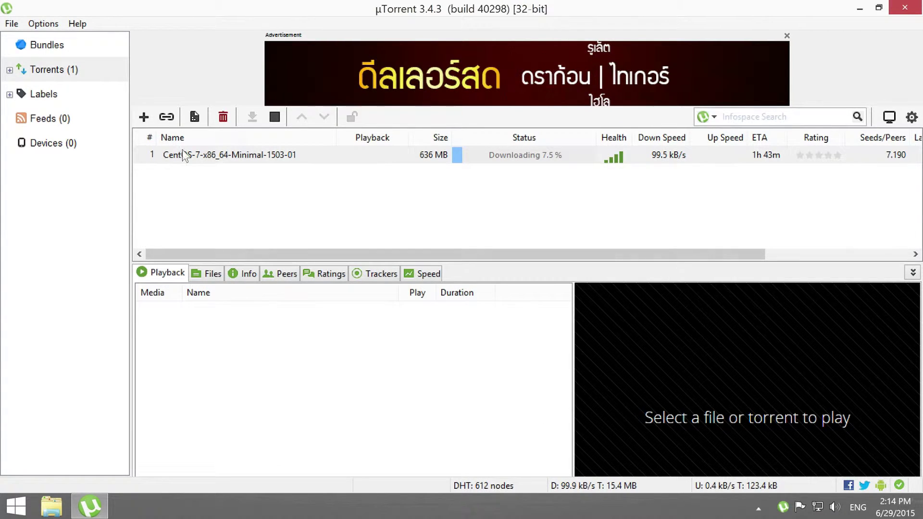
- Exit µTorrent completely and launch it again from the desktop
click(18, 27)
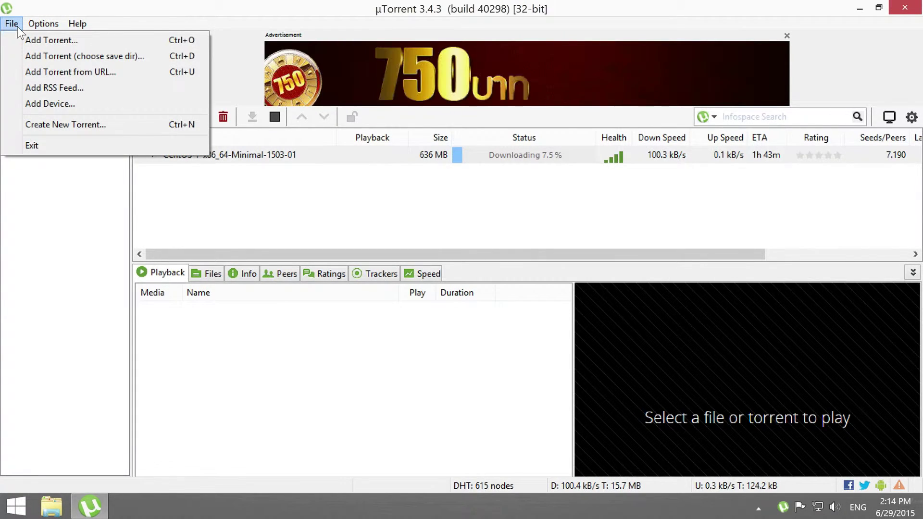
click(54, 144)
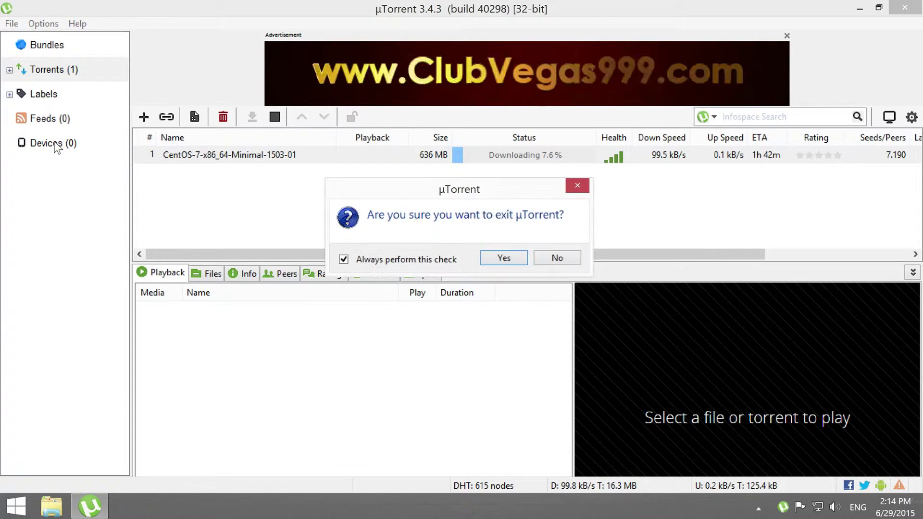
click(505, 259)
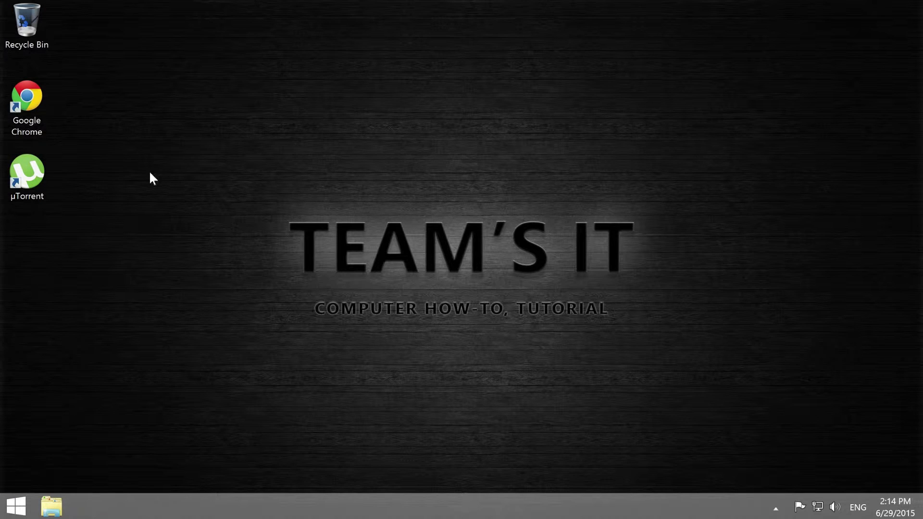
double_click(48, 174)
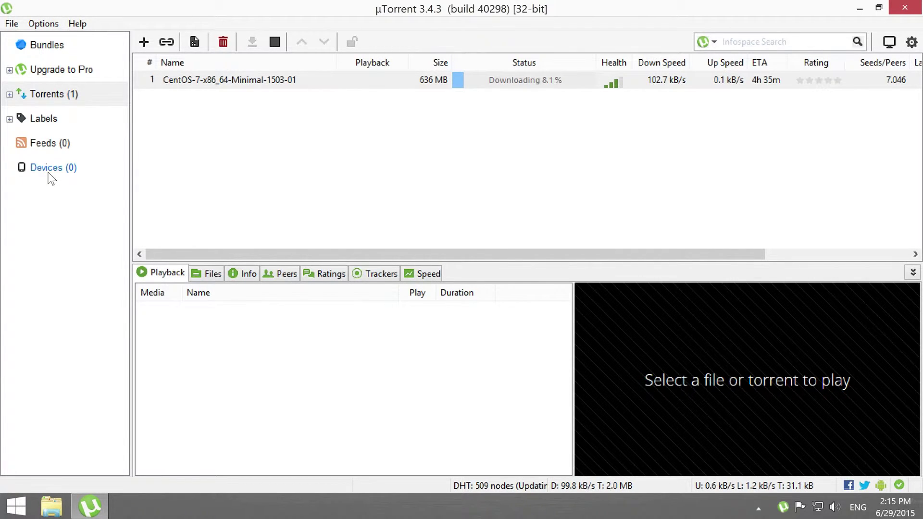
- Set the advanced option gui.show_plus_upsell_nodes to false in the preferences and save the change
click(55, 26)
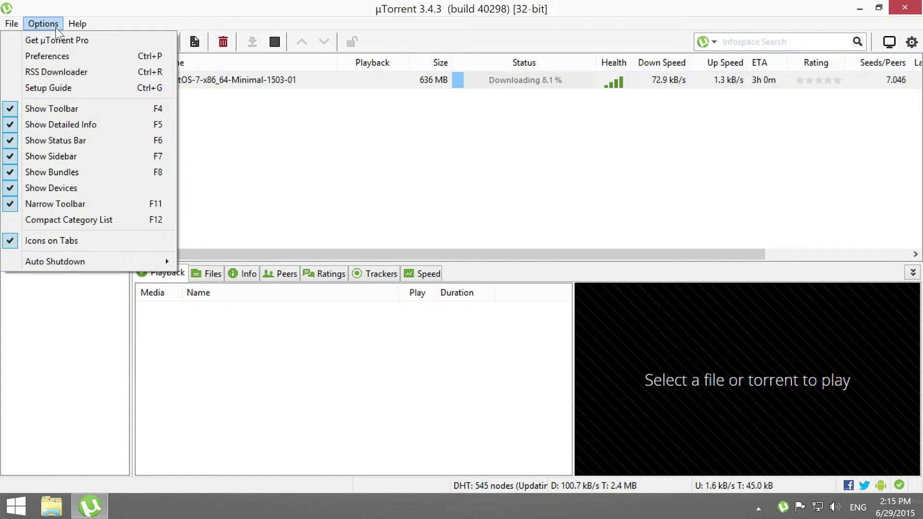
click(84, 54)
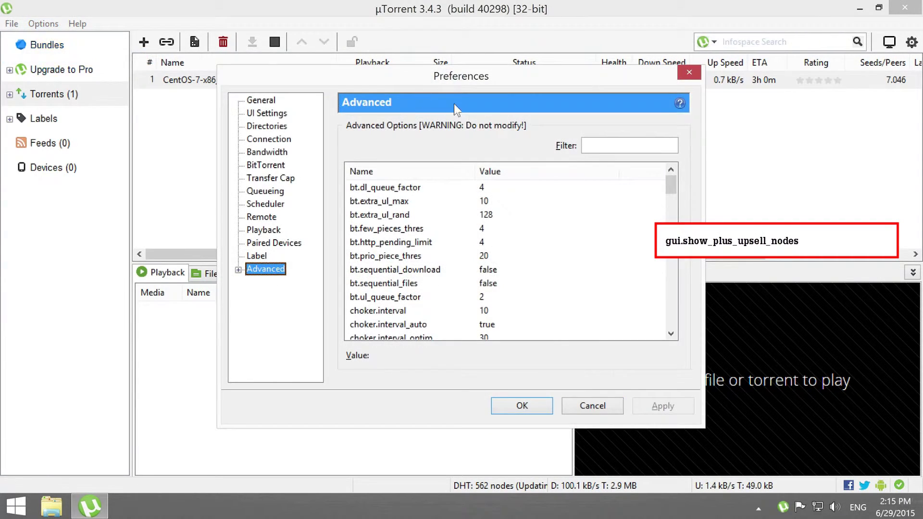
drag(669, 187, 670, 228)
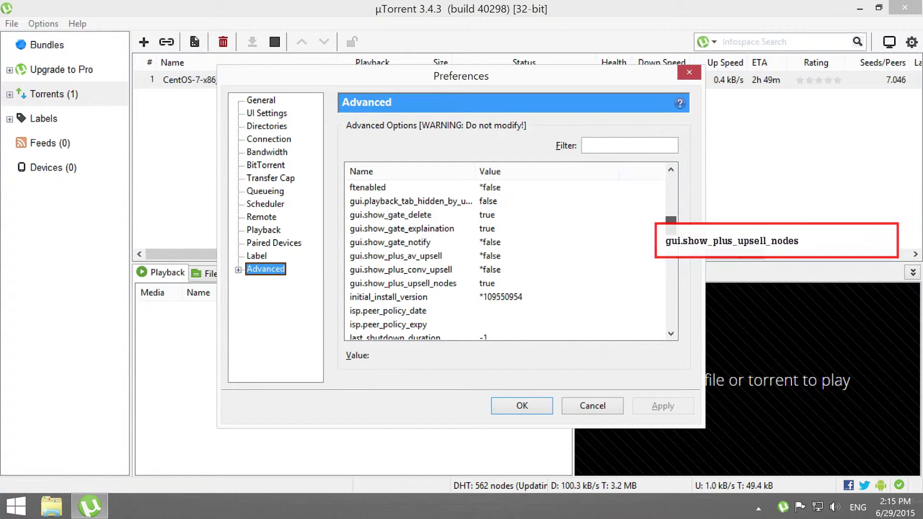
click(518, 284)
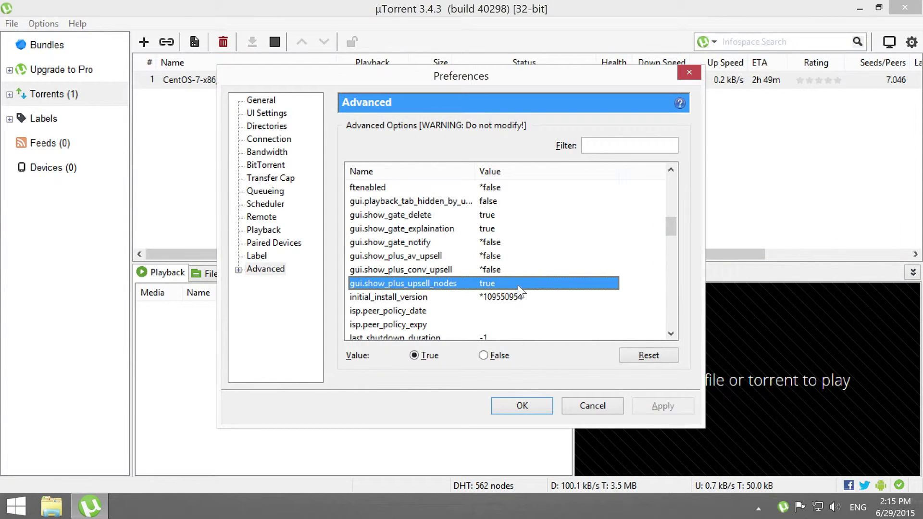
click(500, 355)
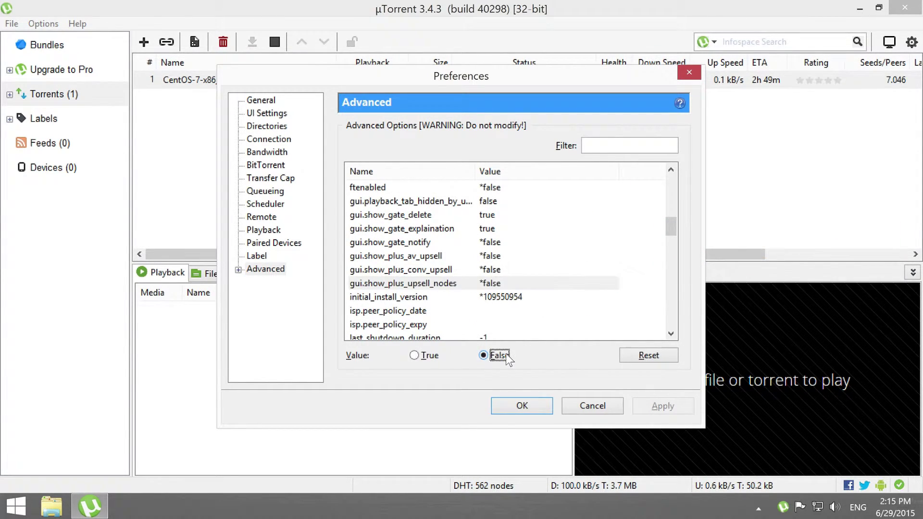
click(542, 410)
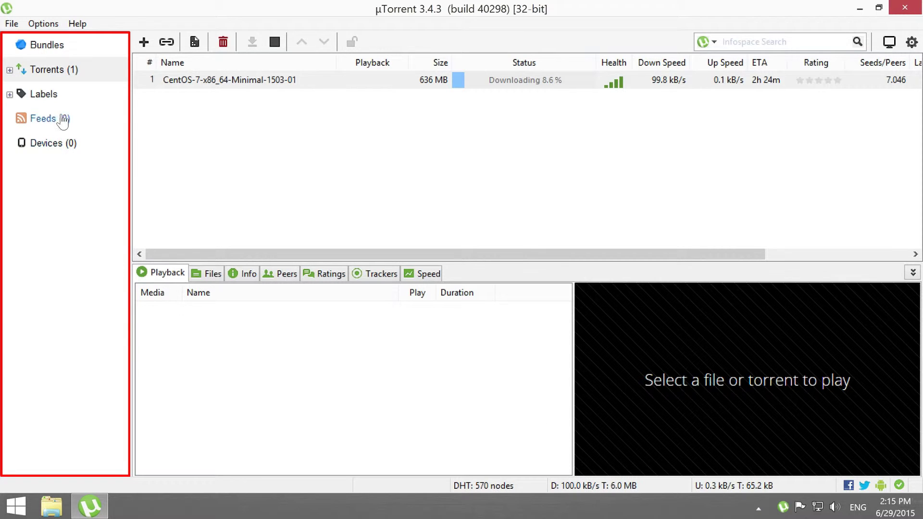
- Hide the sidebar that lists bundles, torrents, labels, feeds and devices
click(75, 79)
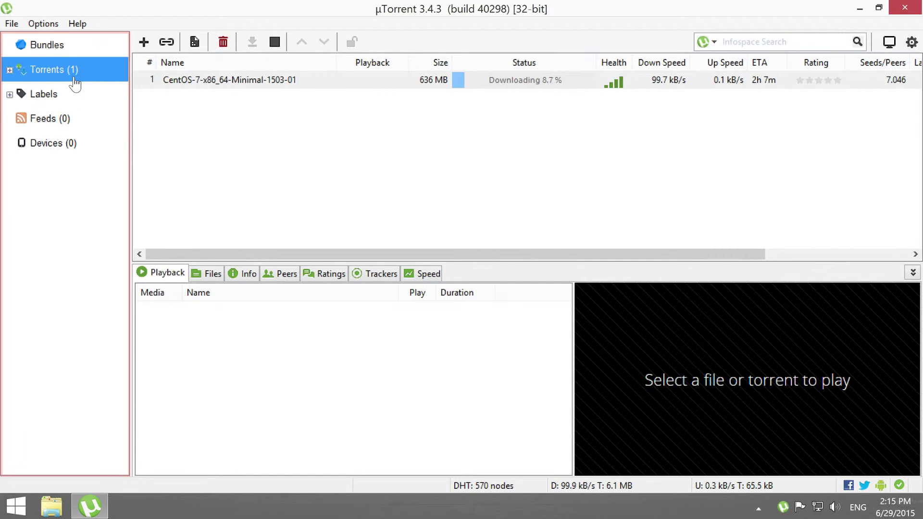
click(57, 29)
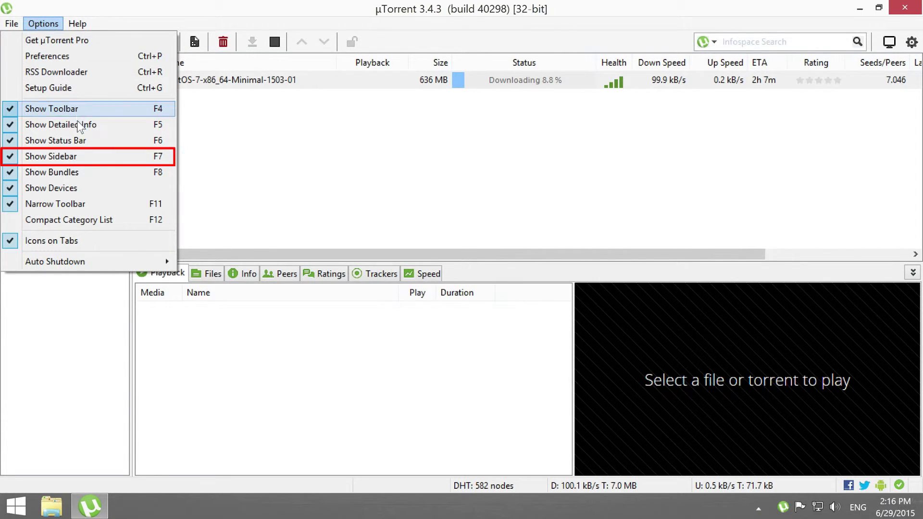
click(91, 157)
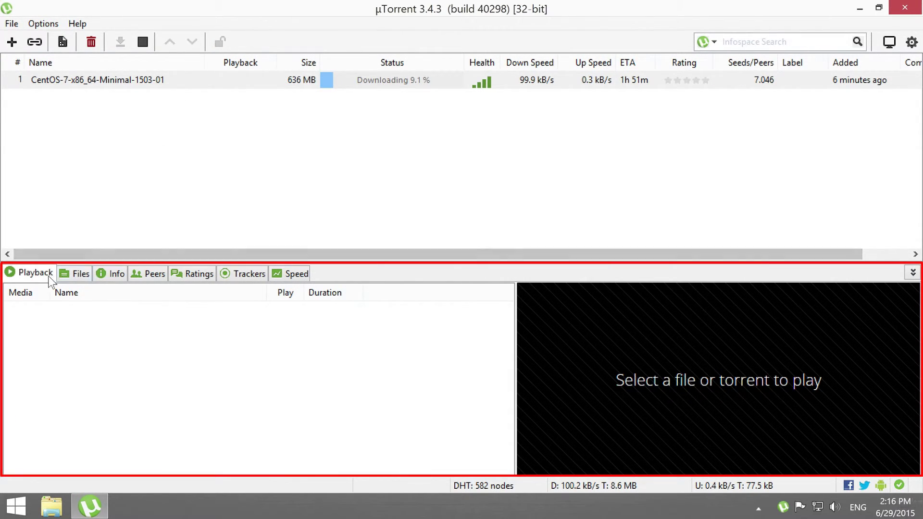
- Remove the Playback tab from the detailed info pane and minimize the µTorrent window
right_click(21, 276)
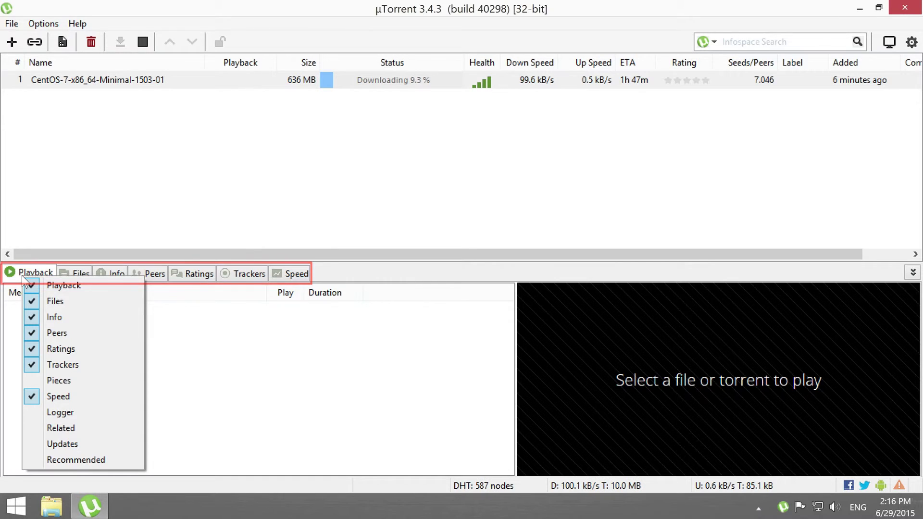
click(87, 288)
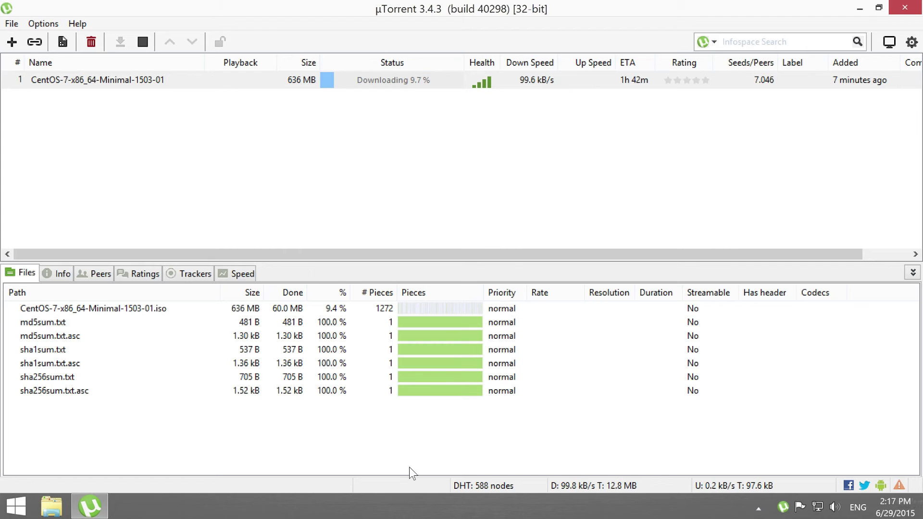
click(865, 12)
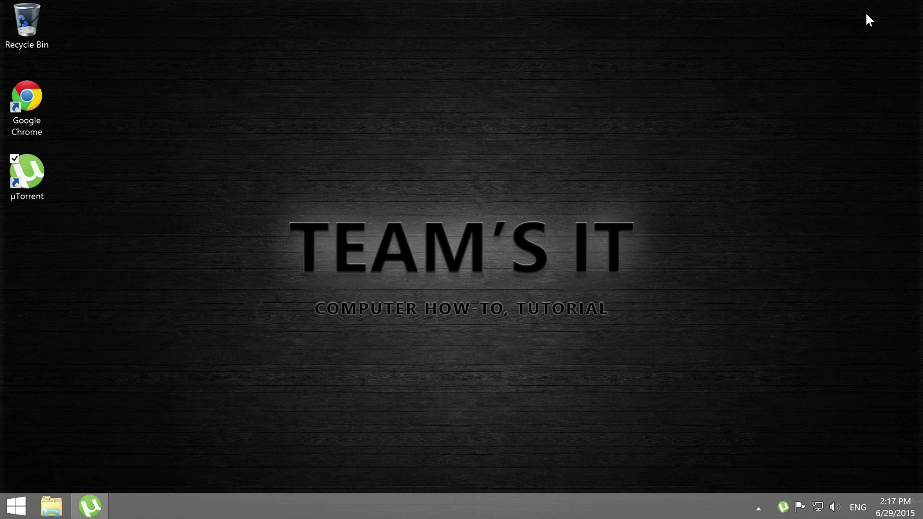